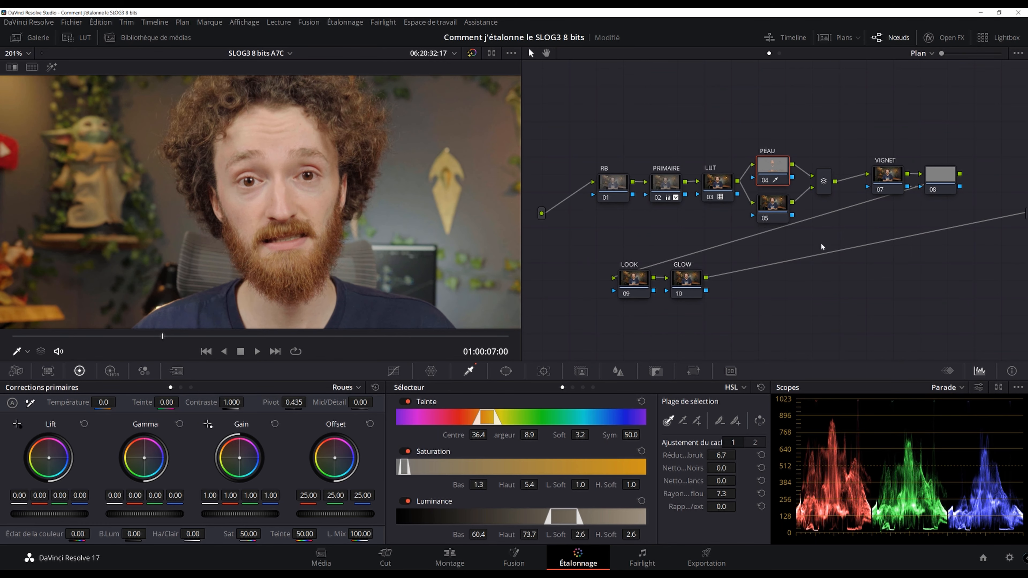
# Open the video scopes in a floating window with a multi-scope layout showing the Parade and Vectorscope.
pyautogui.click(999, 387)
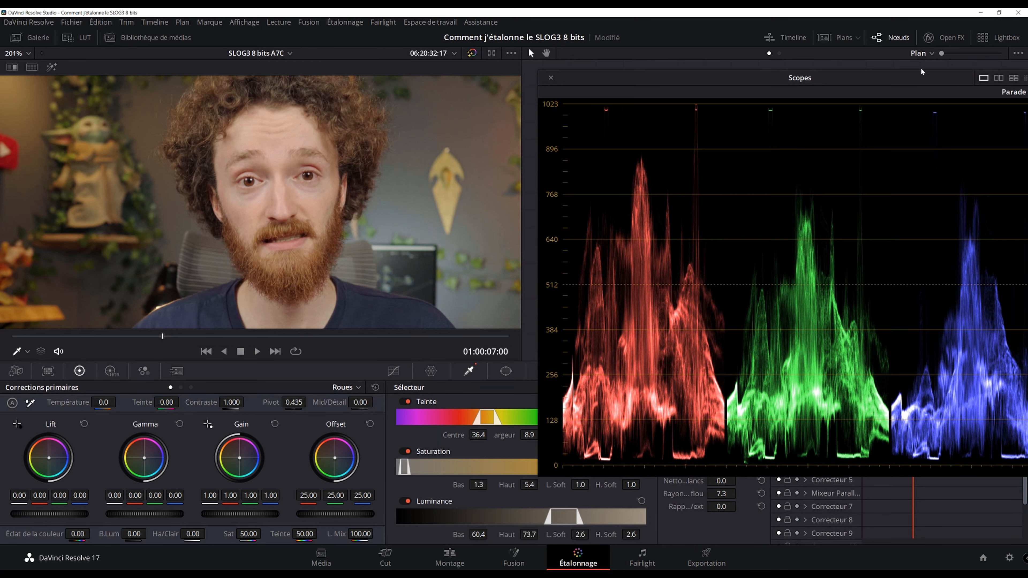
pyautogui.moveTo(889, 73); pyautogui.dragTo(1027, 104)
pyautogui.click(922, 88)
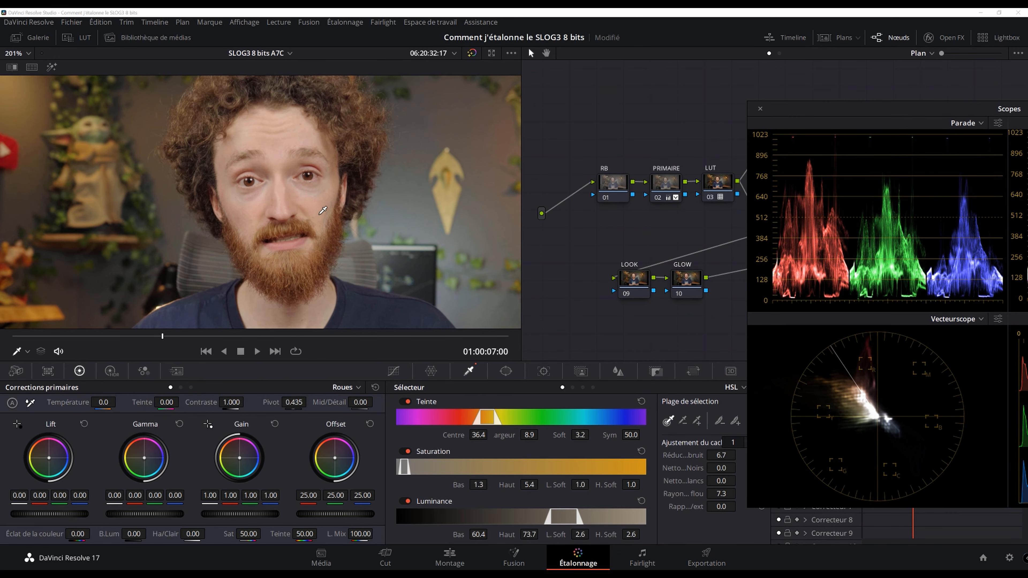
# Using the highlighted skin selection, balance the PEAU node with Gain red 1.04, green and blue 0.99, and Offset 25.10, 24.94, 24.59.
pyautogui.hotkey('shift', 'h')
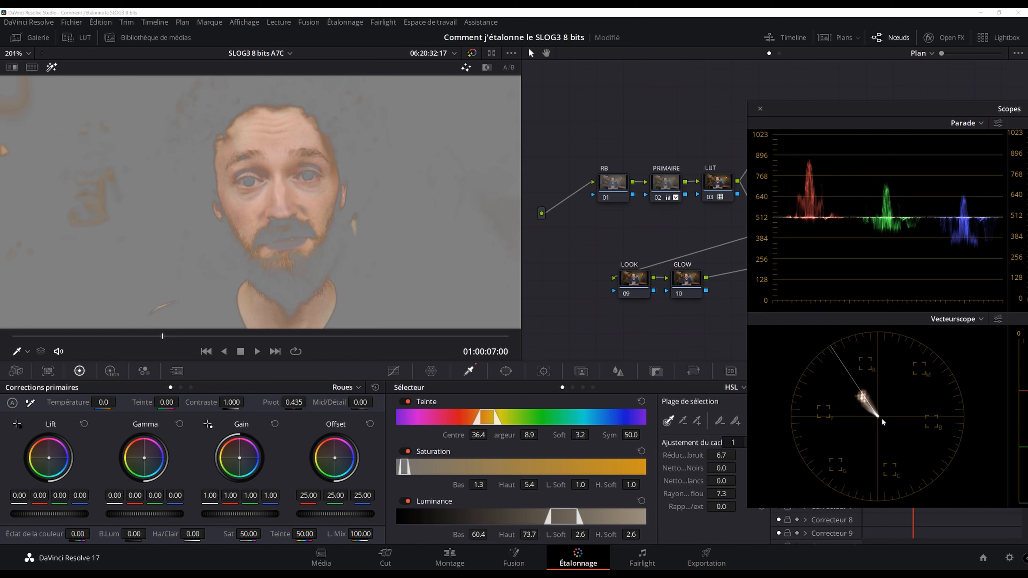
pyautogui.moveTo(239, 459); pyautogui.dragTo(239, 458)
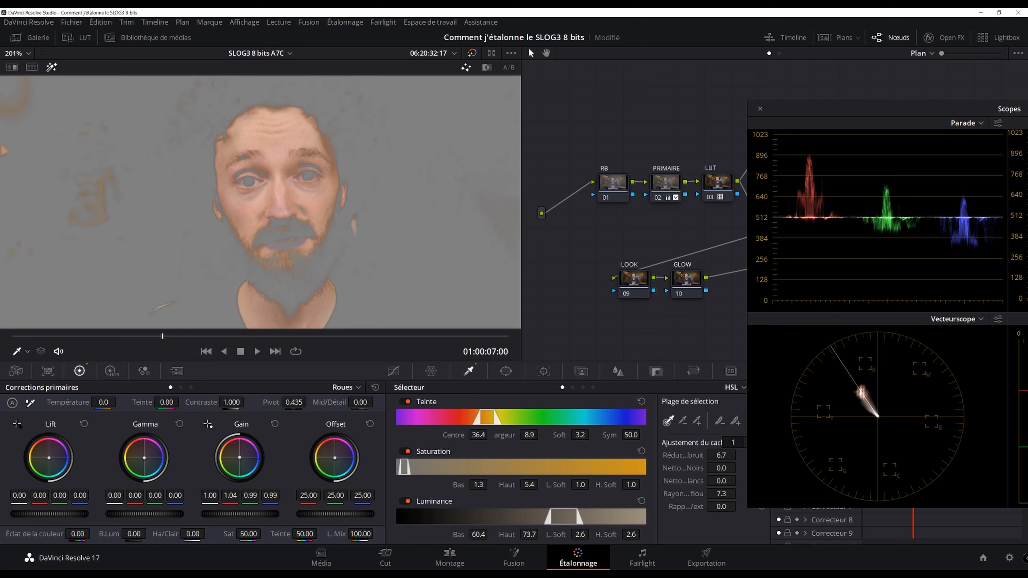
pyautogui.moveTo(337, 464); pyautogui.dragTo(337, 463)
pyautogui.moveTo(146, 462); pyautogui.dragTo(146, 462)
pyautogui.hotkey('shift', 'h')
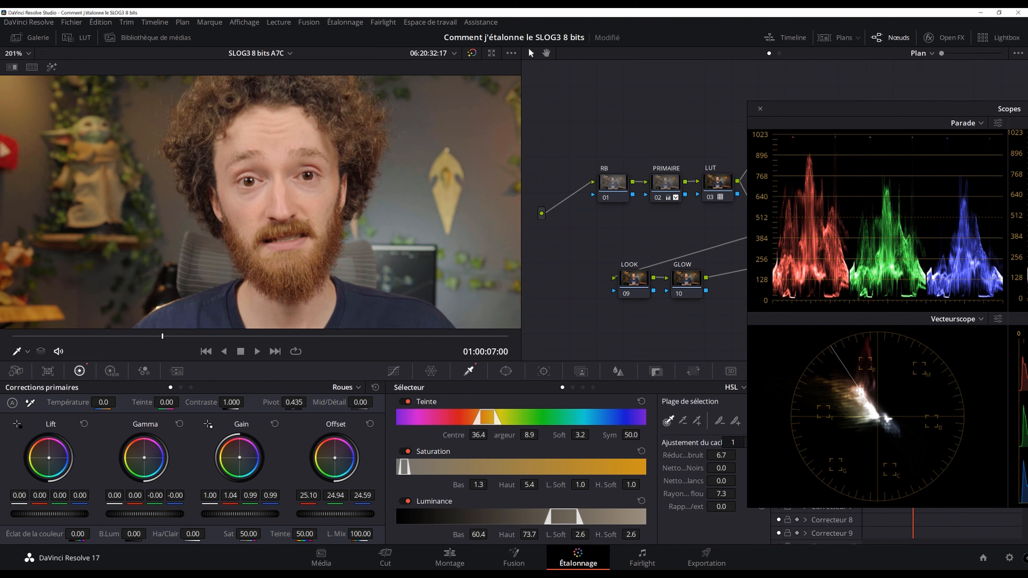
# Fine-tune the PEAU node's skin by lowering the Offset level, raising the Gain level and adjusting the Offset colour balance.
pyautogui.moveTo(335, 514); pyautogui.dragTo(323, 514)
pyautogui.moveTo(265, 515); pyautogui.dragTo(272, 516)
pyautogui.moveTo(334, 458); pyautogui.dragTo(334, 458)
pyautogui.moveTo(335, 459); pyautogui.dragTo(334, 458)
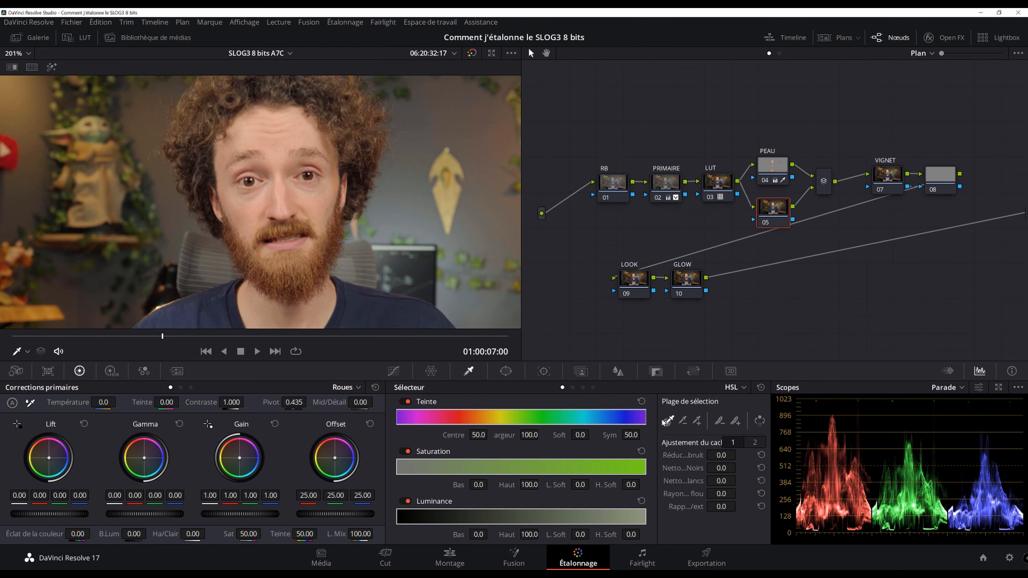
# Sample the face's bright skin on node 05 and narrow the highlighted key to luminance low about 65.7 and saturation high about 4.8.
pyautogui.click(265, 188)
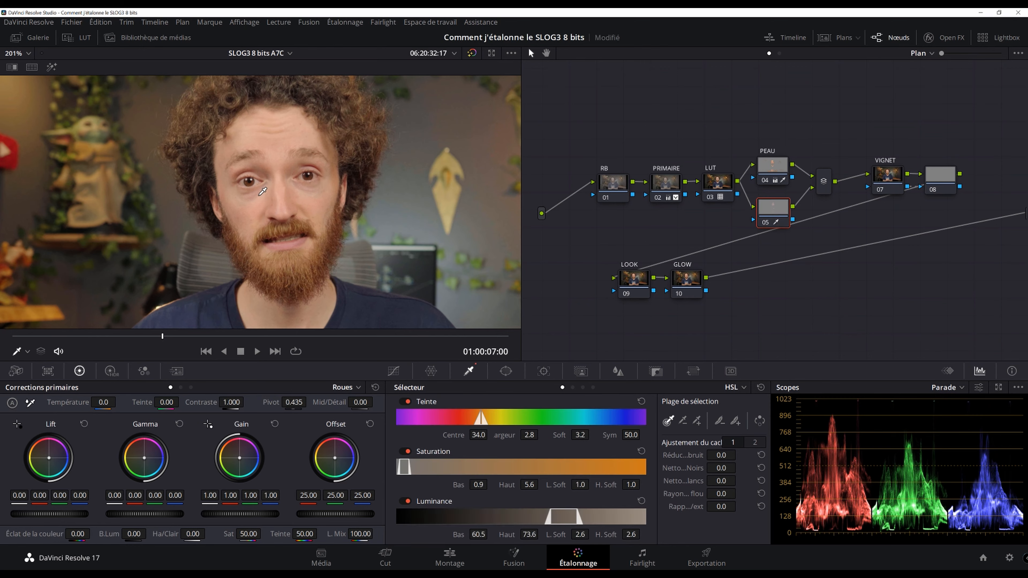
pyautogui.scroll(3, 262, 189)
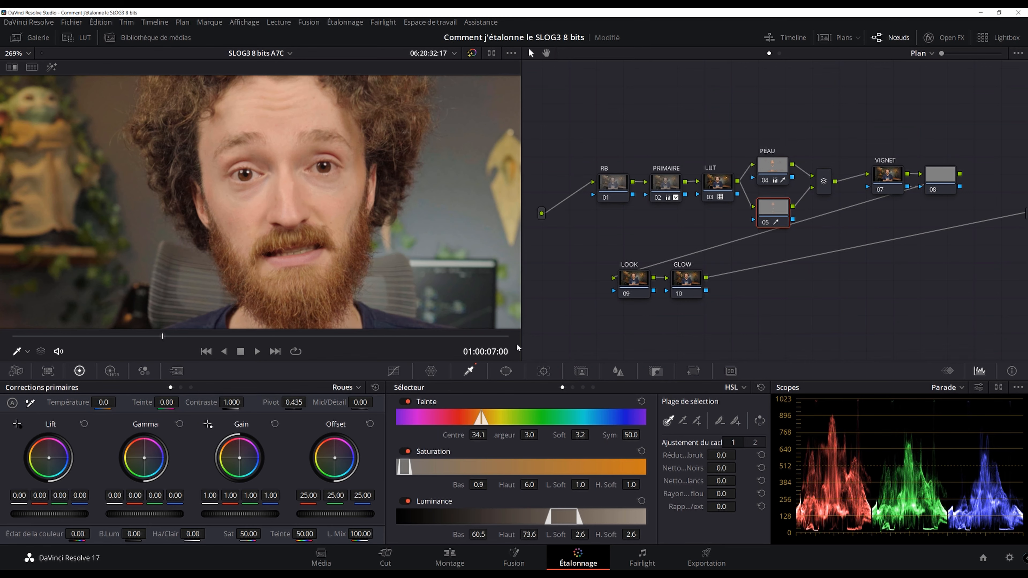
pyautogui.hotkey('shift', 'h')
pyautogui.moveTo(244, 204); pyautogui.dragTo(265, 186)
pyautogui.moveTo(548, 517); pyautogui.dragTo(562, 518)
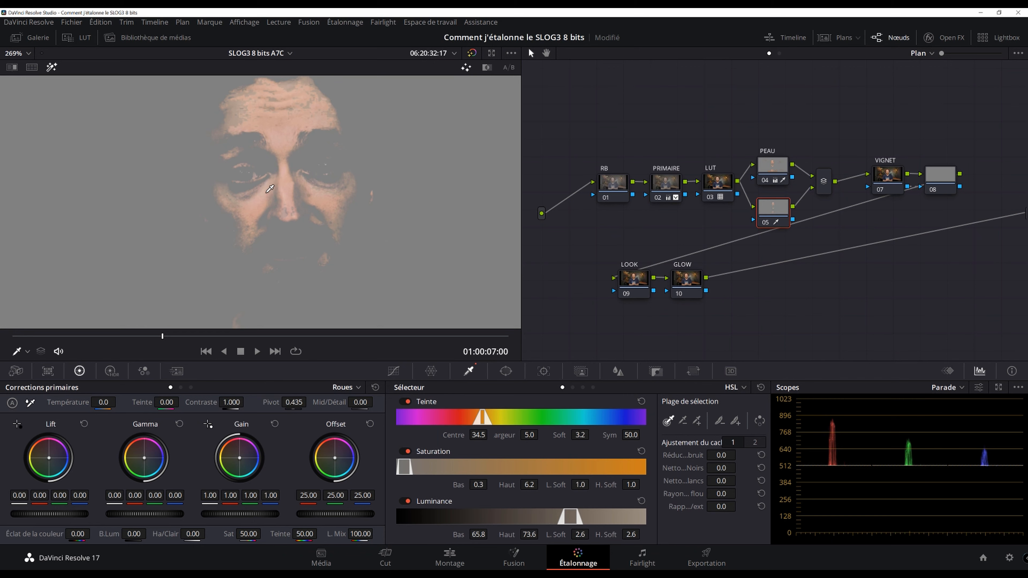
pyautogui.keyDown('shift'); pyautogui.click(265, 178); pyautogui.keyUp('shift')
pyautogui.moveTo(414, 469); pyautogui.dragTo(407, 473)
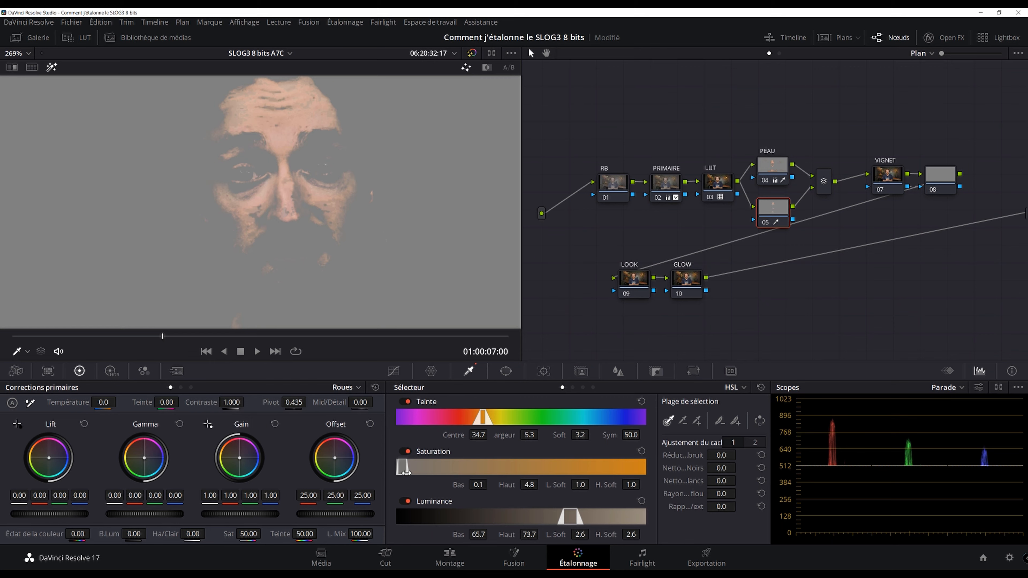
# Soften node 05's key with noise reduction 6.3 and blur radius 6.4, and tighten saturation high to 4.3 and luminance low to 66.1.
pyautogui.moveTo(722, 463); pyautogui.dragTo(739, 455)
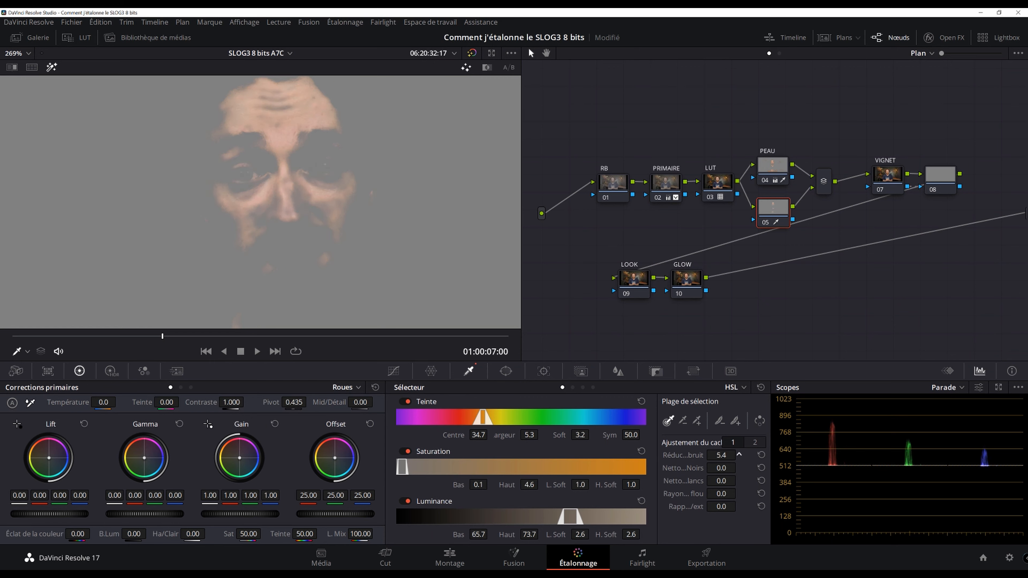
pyautogui.moveTo(722, 493); pyautogui.dragTo(728, 493)
pyautogui.moveTo(405, 467); pyautogui.dragTo(402, 468)
pyautogui.moveTo(564, 518); pyautogui.dragTo(567, 518)
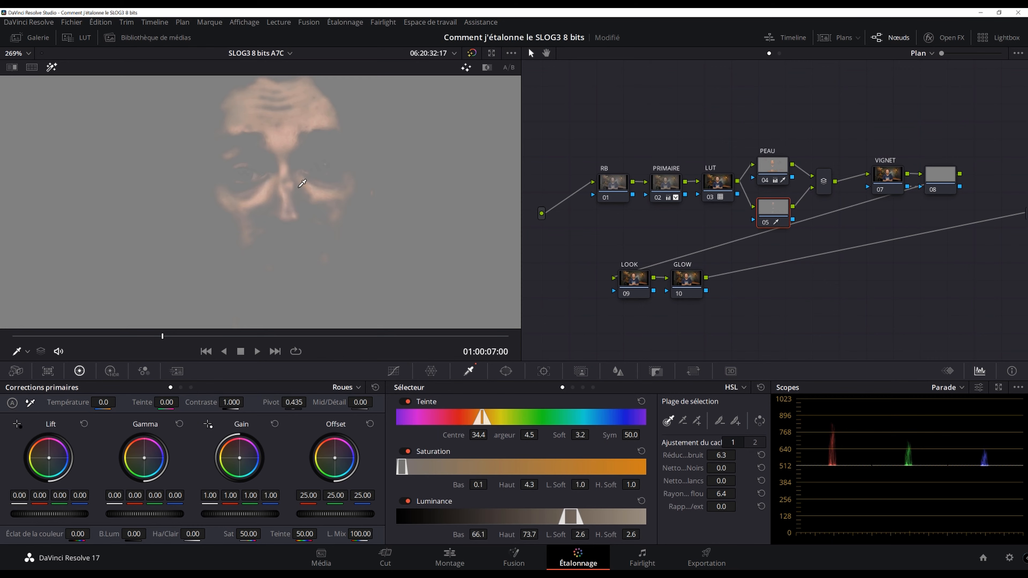
pyautogui.scroll(-1, 301, 184)
pyautogui.hotkey('shift', 'h')
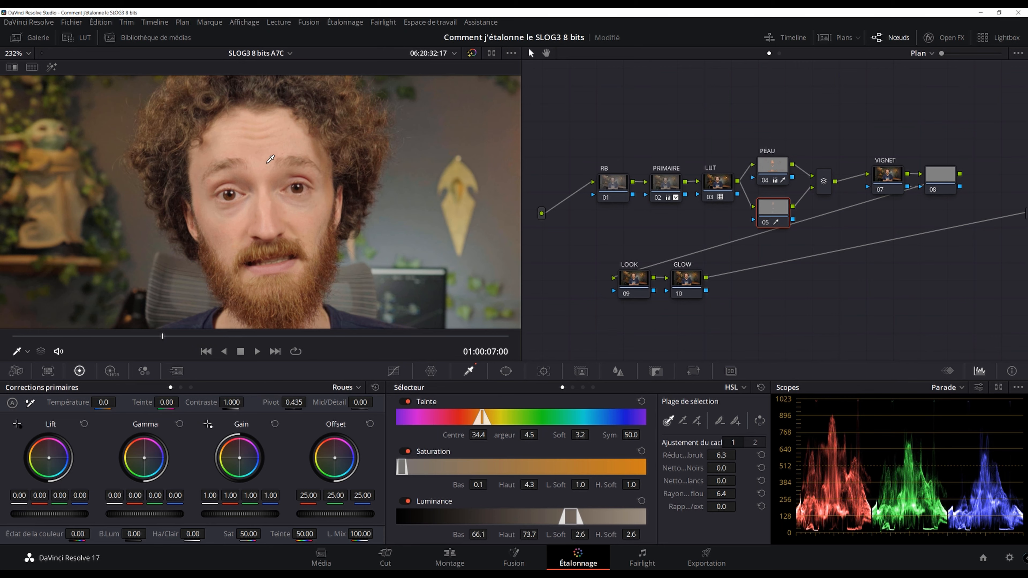
# Sample the skin under the eye for node 05's Hue vs Lum curve and slightly lower the point for that hue.
pyautogui.click(400, 372)
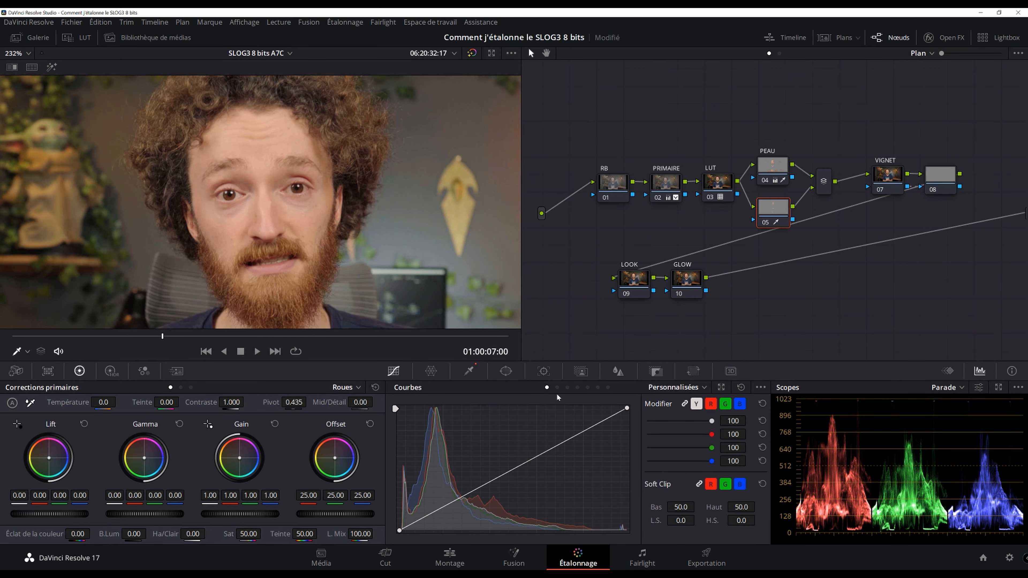
pyautogui.click(568, 388)
pyautogui.click(578, 388)
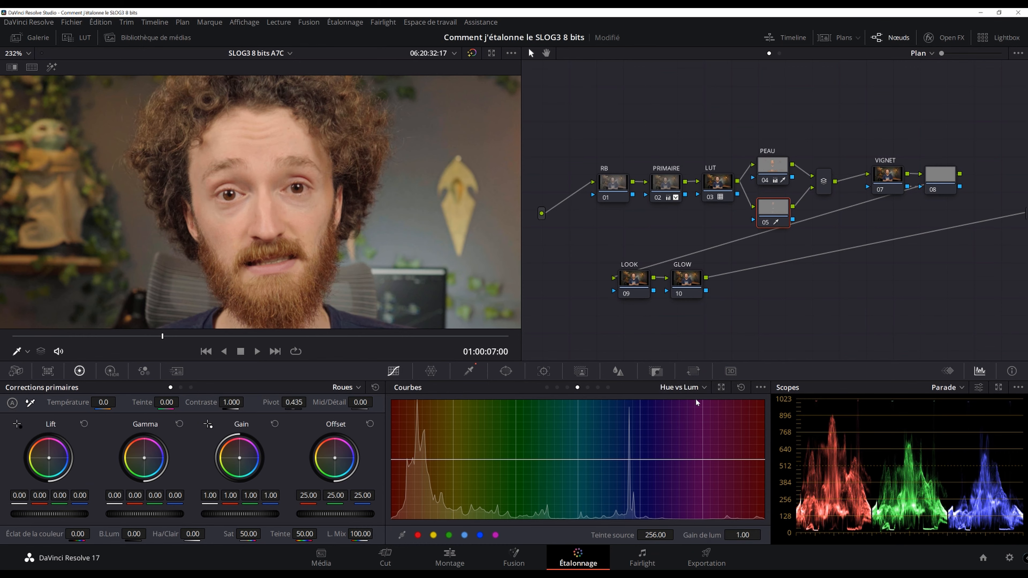
pyautogui.scroll(2, 235, 198)
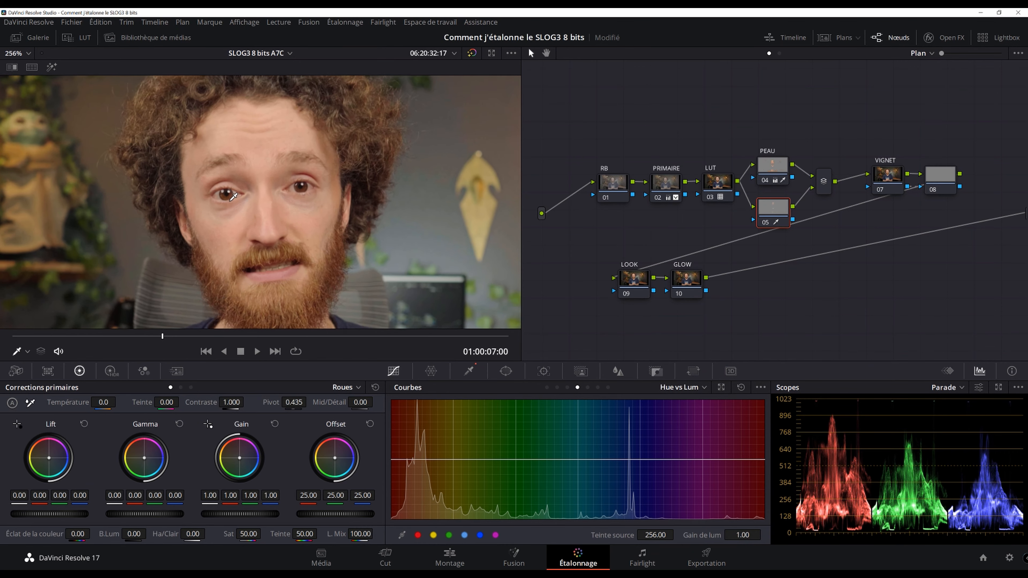
pyautogui.click(241, 212)
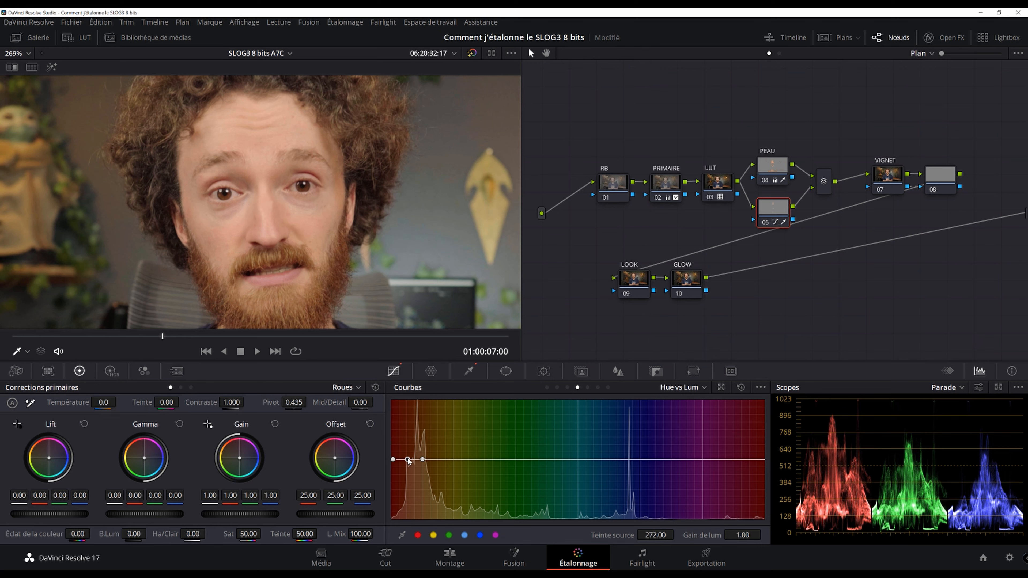
pyautogui.moveTo(408, 460)
pyautogui.mouseDown()
pyautogui.moveTo(411, 496)
pyautogui.moveTo(409, 462)
pyautogui.mouseUp()
# Sample the skin for node 05's Lum vs Sat curve and raise saturation to 1.10 around luminance 0.73 between two anchor points.
pyautogui.click(587, 387)
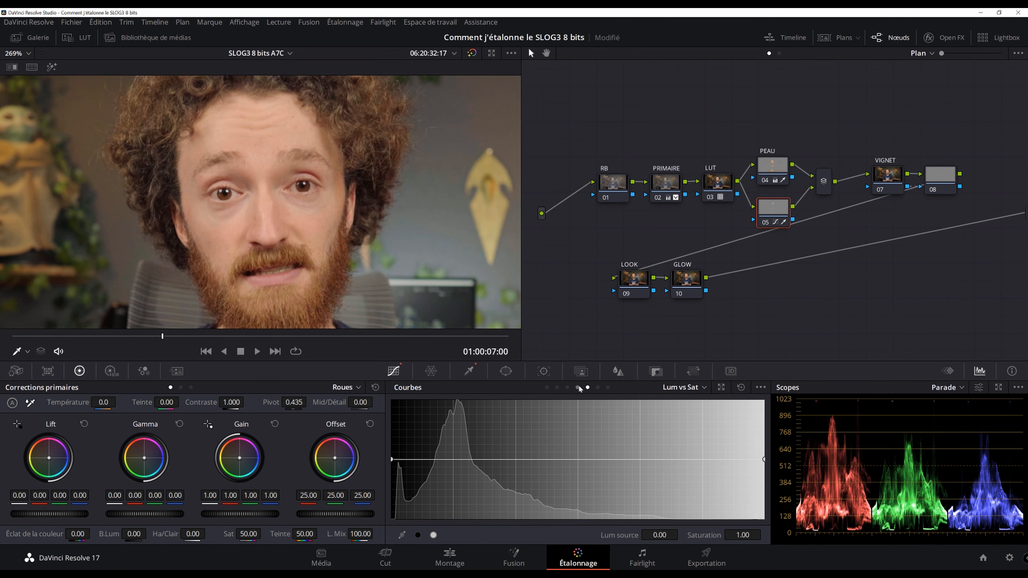
pyautogui.click(245, 207)
pyautogui.click(629, 459)
pyautogui.click(693, 459)
pyautogui.rightClick(674, 459)
pyautogui.rightClick(644, 459)
pyautogui.moveTo(659, 460)
pyautogui.mouseDown()
pyautogui.moveTo(669, 422)
pyautogui.moveTo(665, 456)
pyautogui.mouseUp()
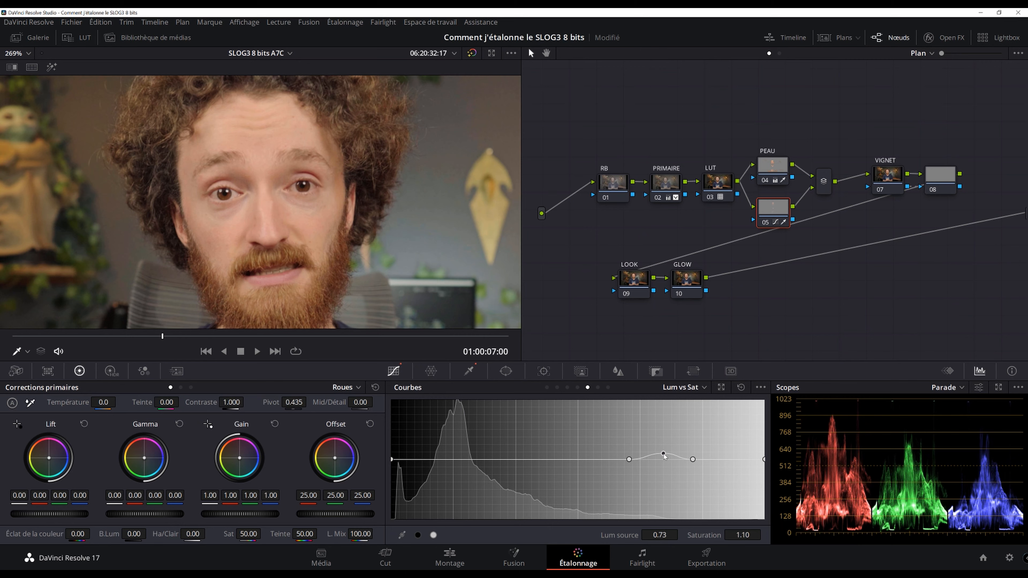
# Sample the skin under the eye for node 05's Sat vs Sat curve and slightly raise the low-saturation point.
pyautogui.click(598, 388)
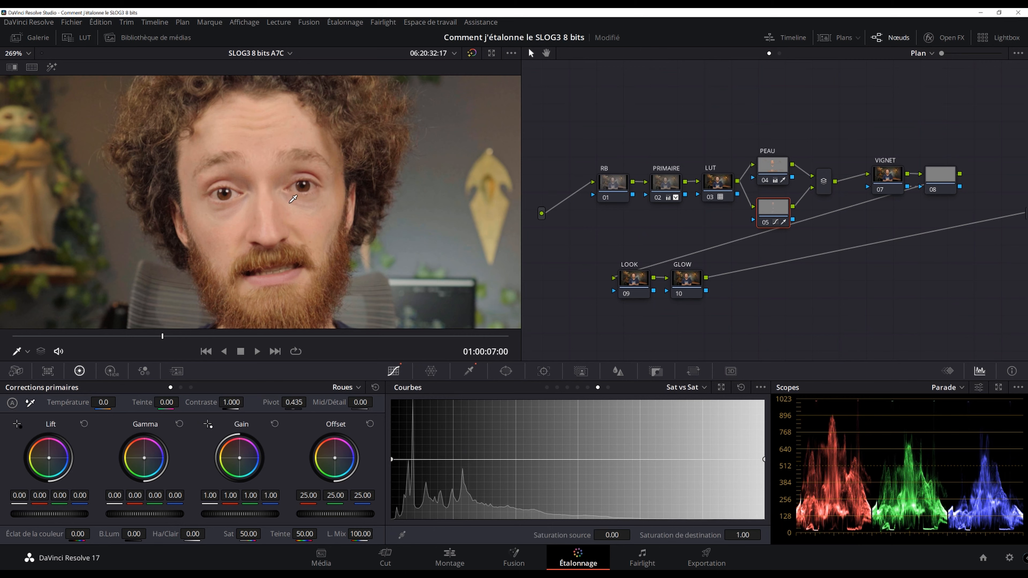
pyautogui.click(296, 208)
pyautogui.click(533, 459)
pyautogui.moveTo(449, 460); pyautogui.dragTo(457, 452)
pyautogui.moveTo(457, 459); pyautogui.dragTo(456, 456)
# Lower luminance to 0.98 at source saturation 0.08 on node 05's Sat vs Lum curve.
pyautogui.click(607, 388)
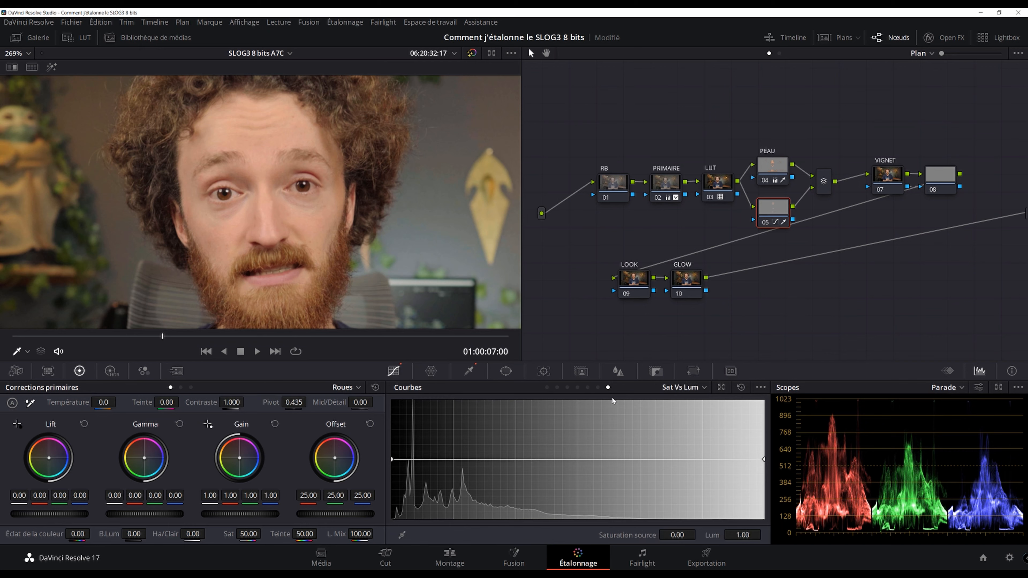
pyautogui.click(443, 459)
pyautogui.moveTo(444, 462); pyautogui.dragTo(452, 463)
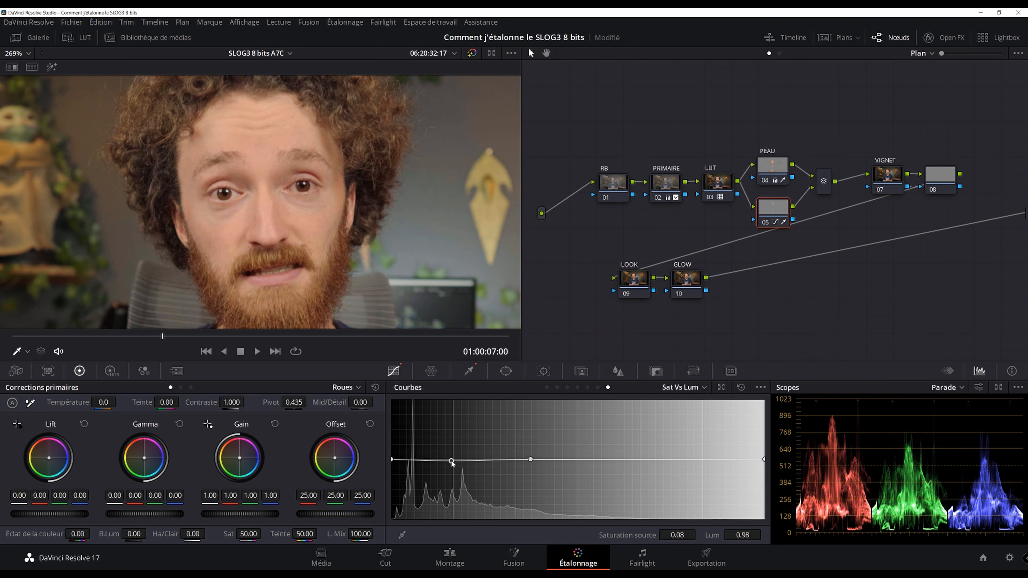